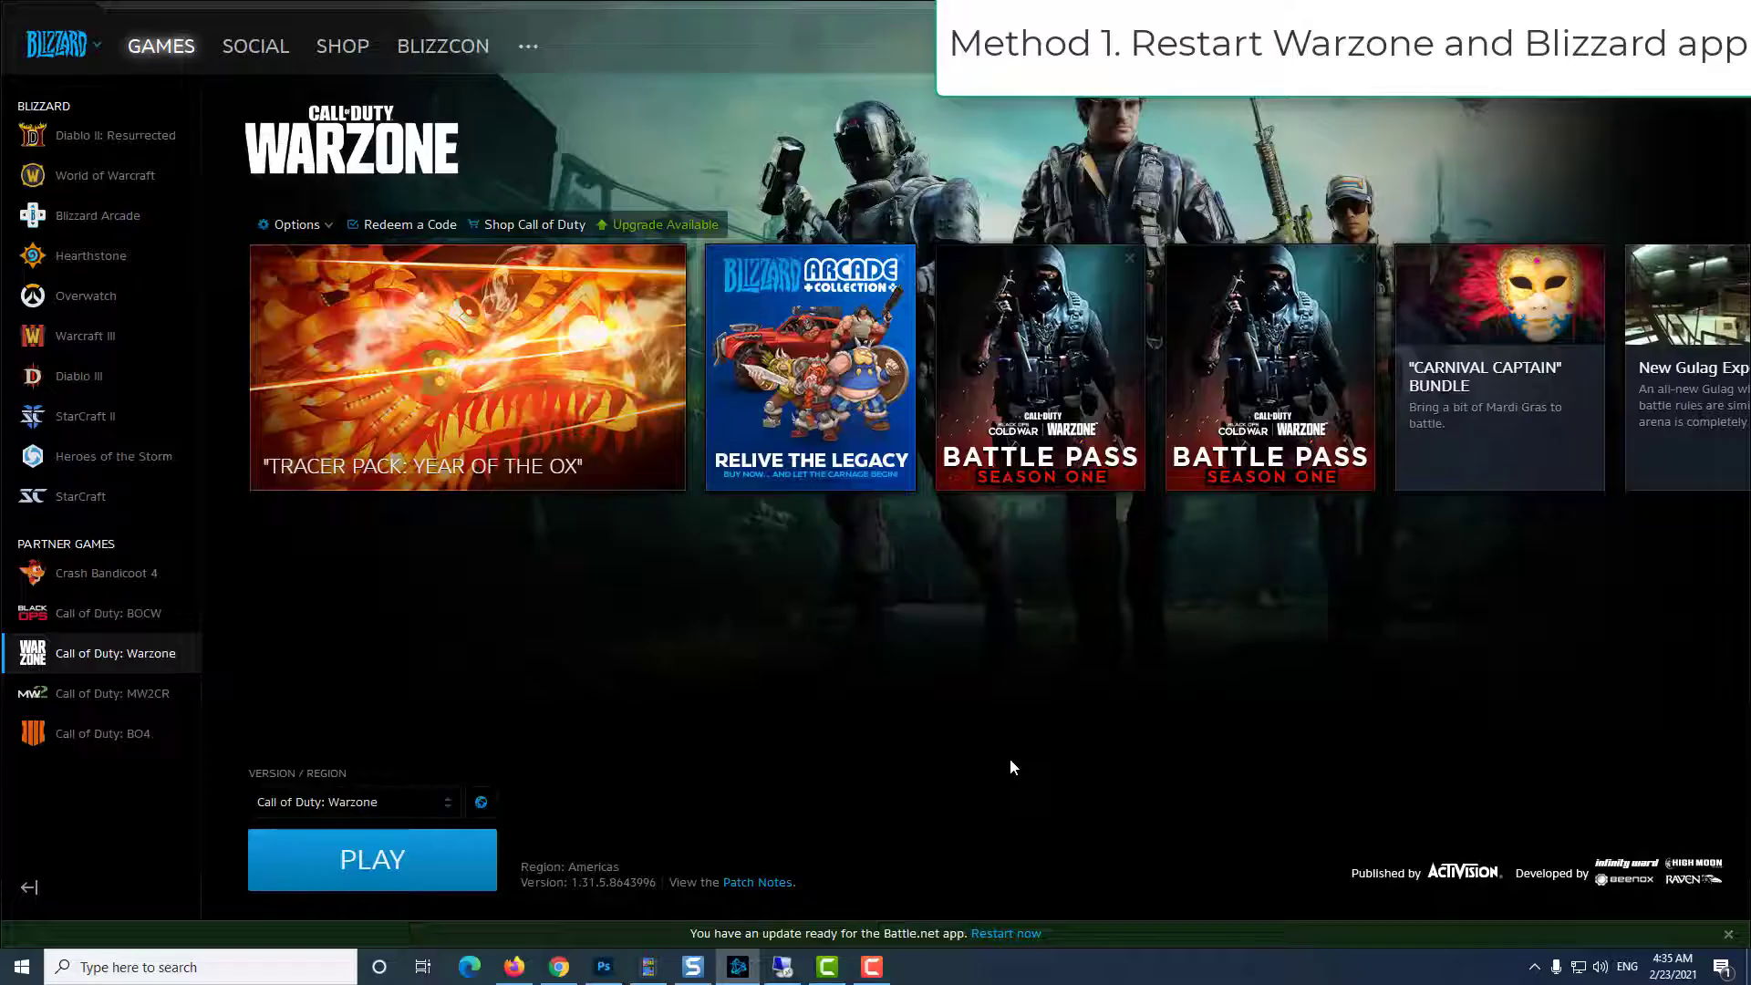
Bring up the Blizzard logo menu with account, settings and Exit choices
left_click(97, 46)
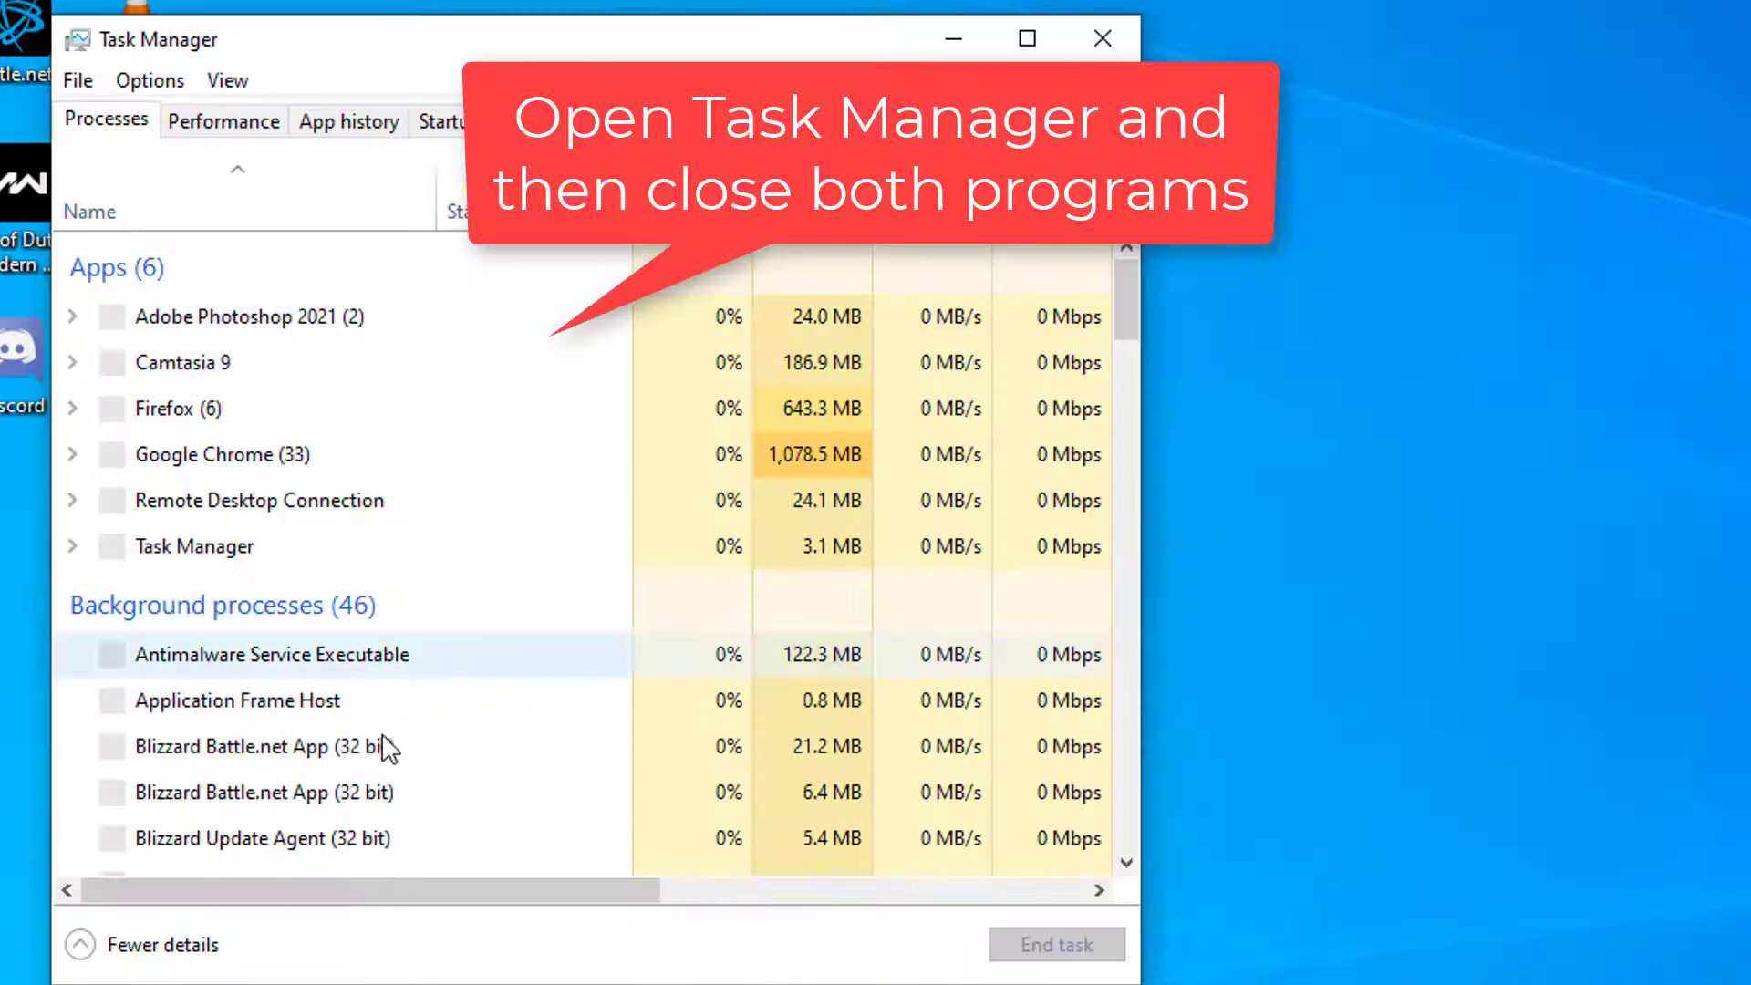
Select the Blizzard Battle.net App process and bring up its End task actions
left_click(408, 745)
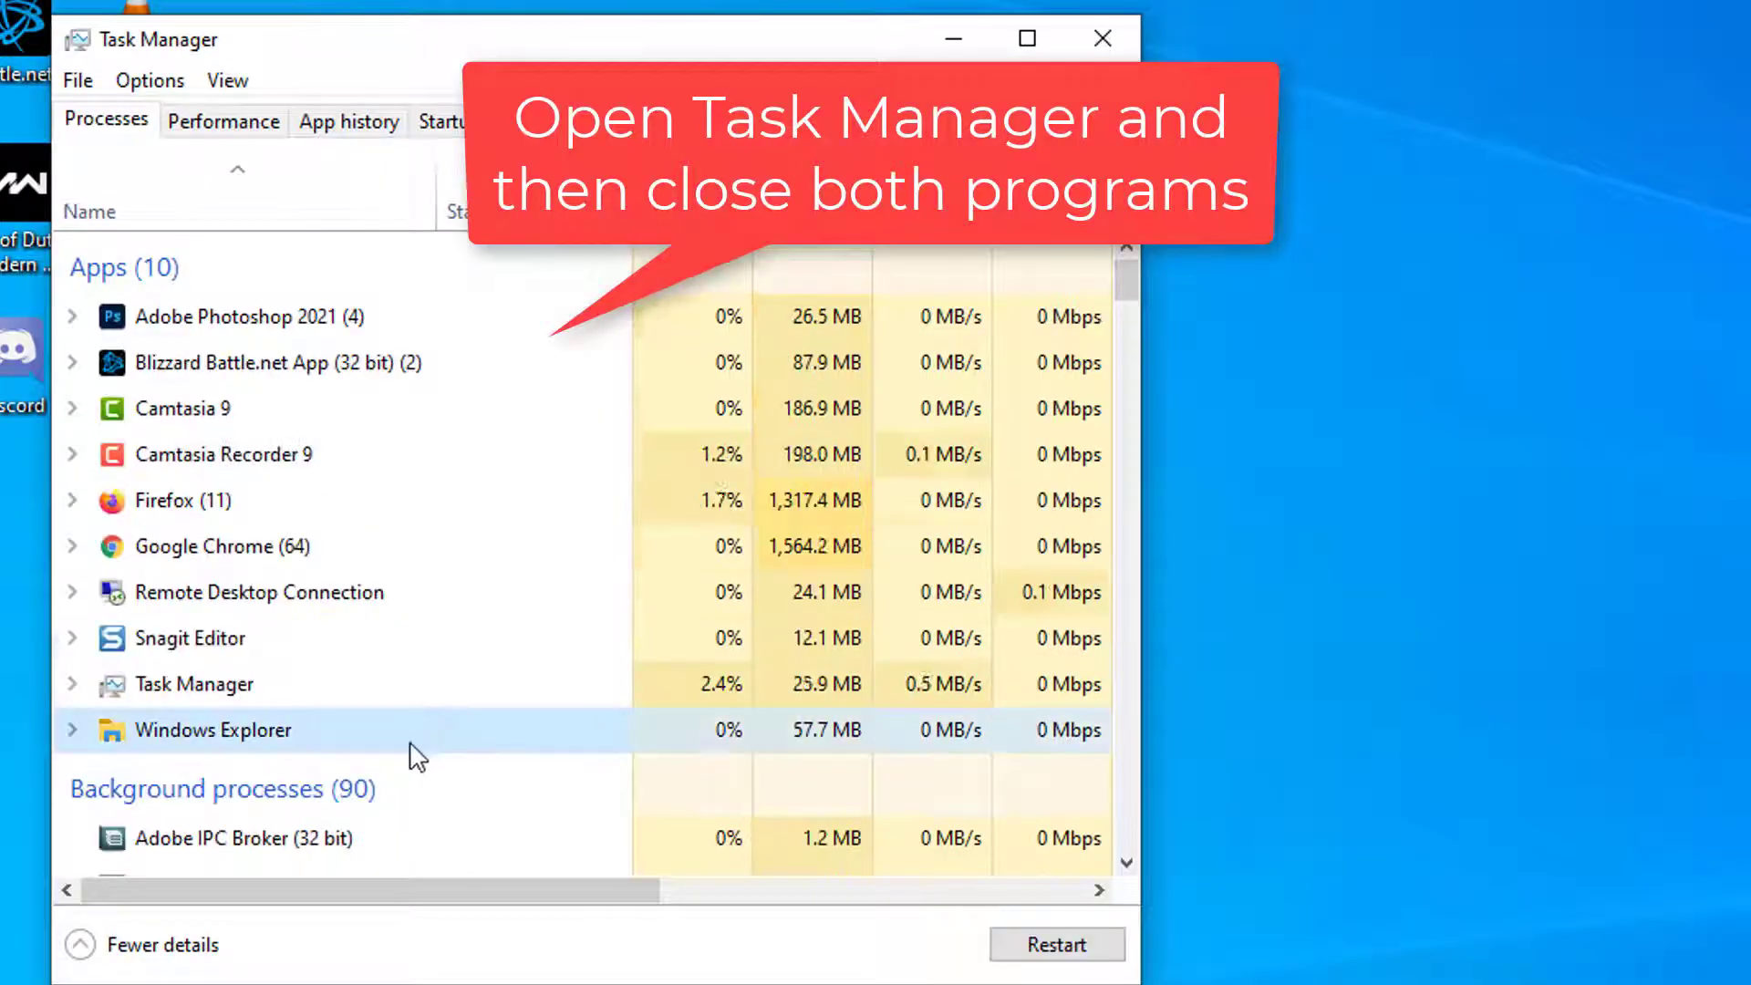
left_click(408, 363)
right_click(435, 367)
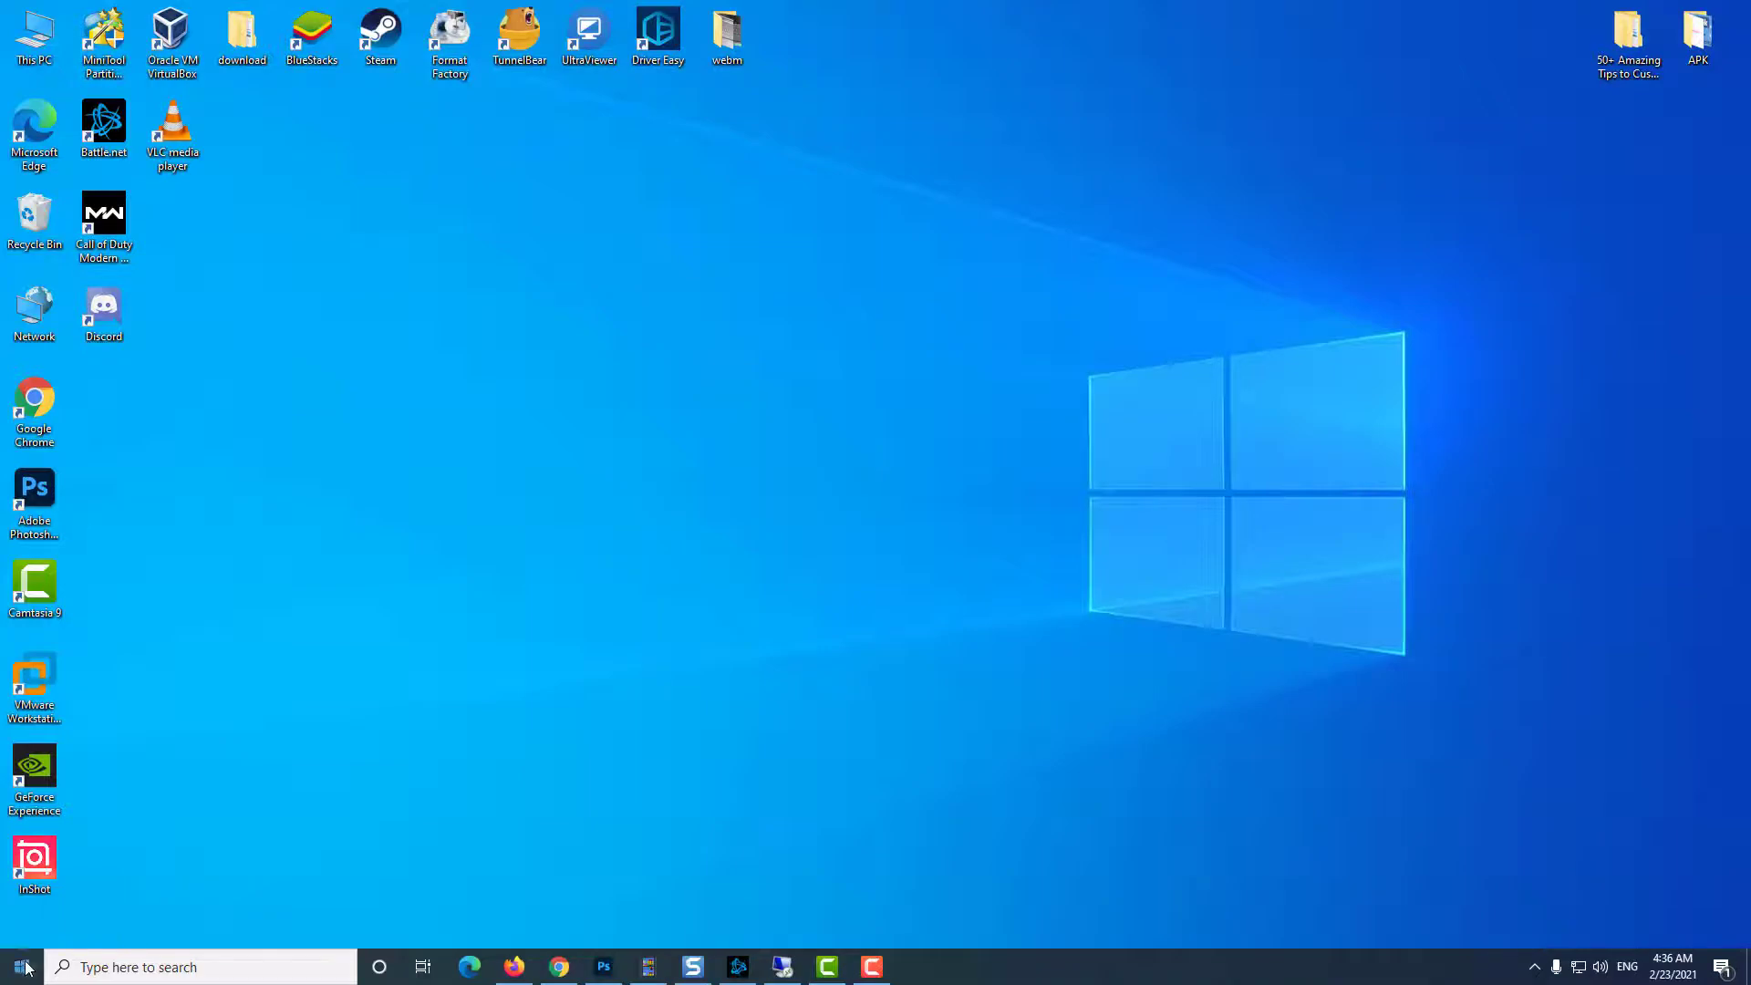
Restart the computer from the Start menu power options
left_click(22, 964)
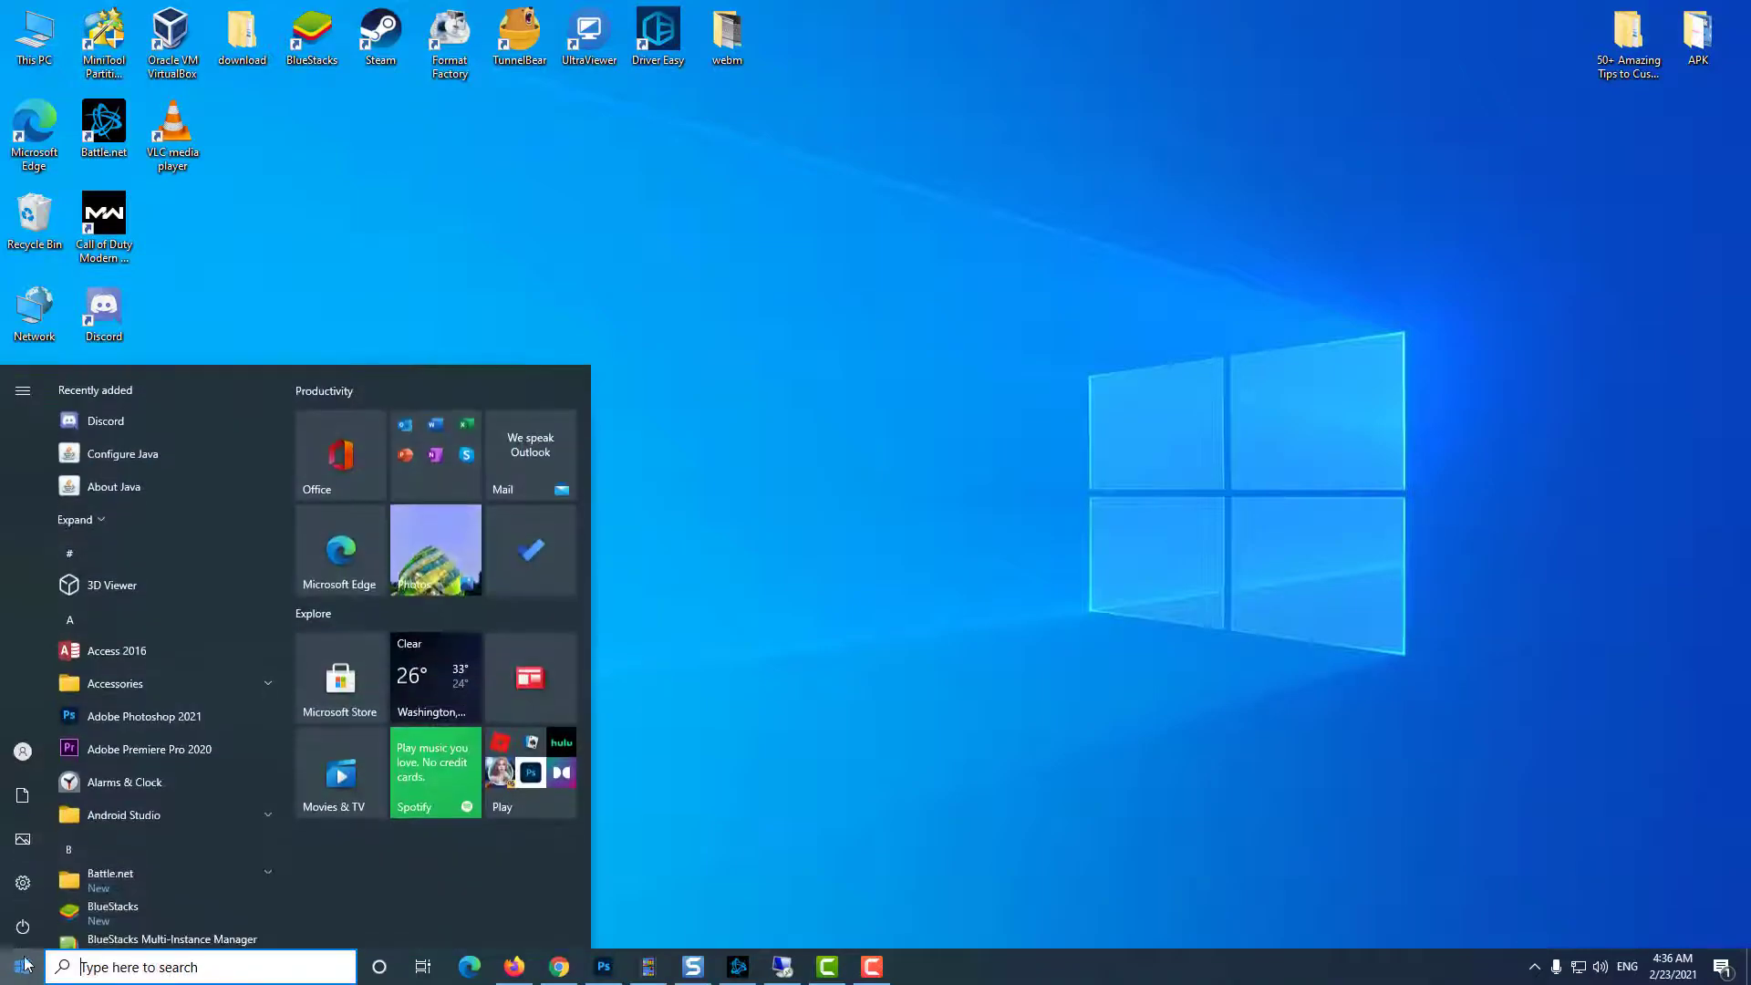
left_click(23, 926)
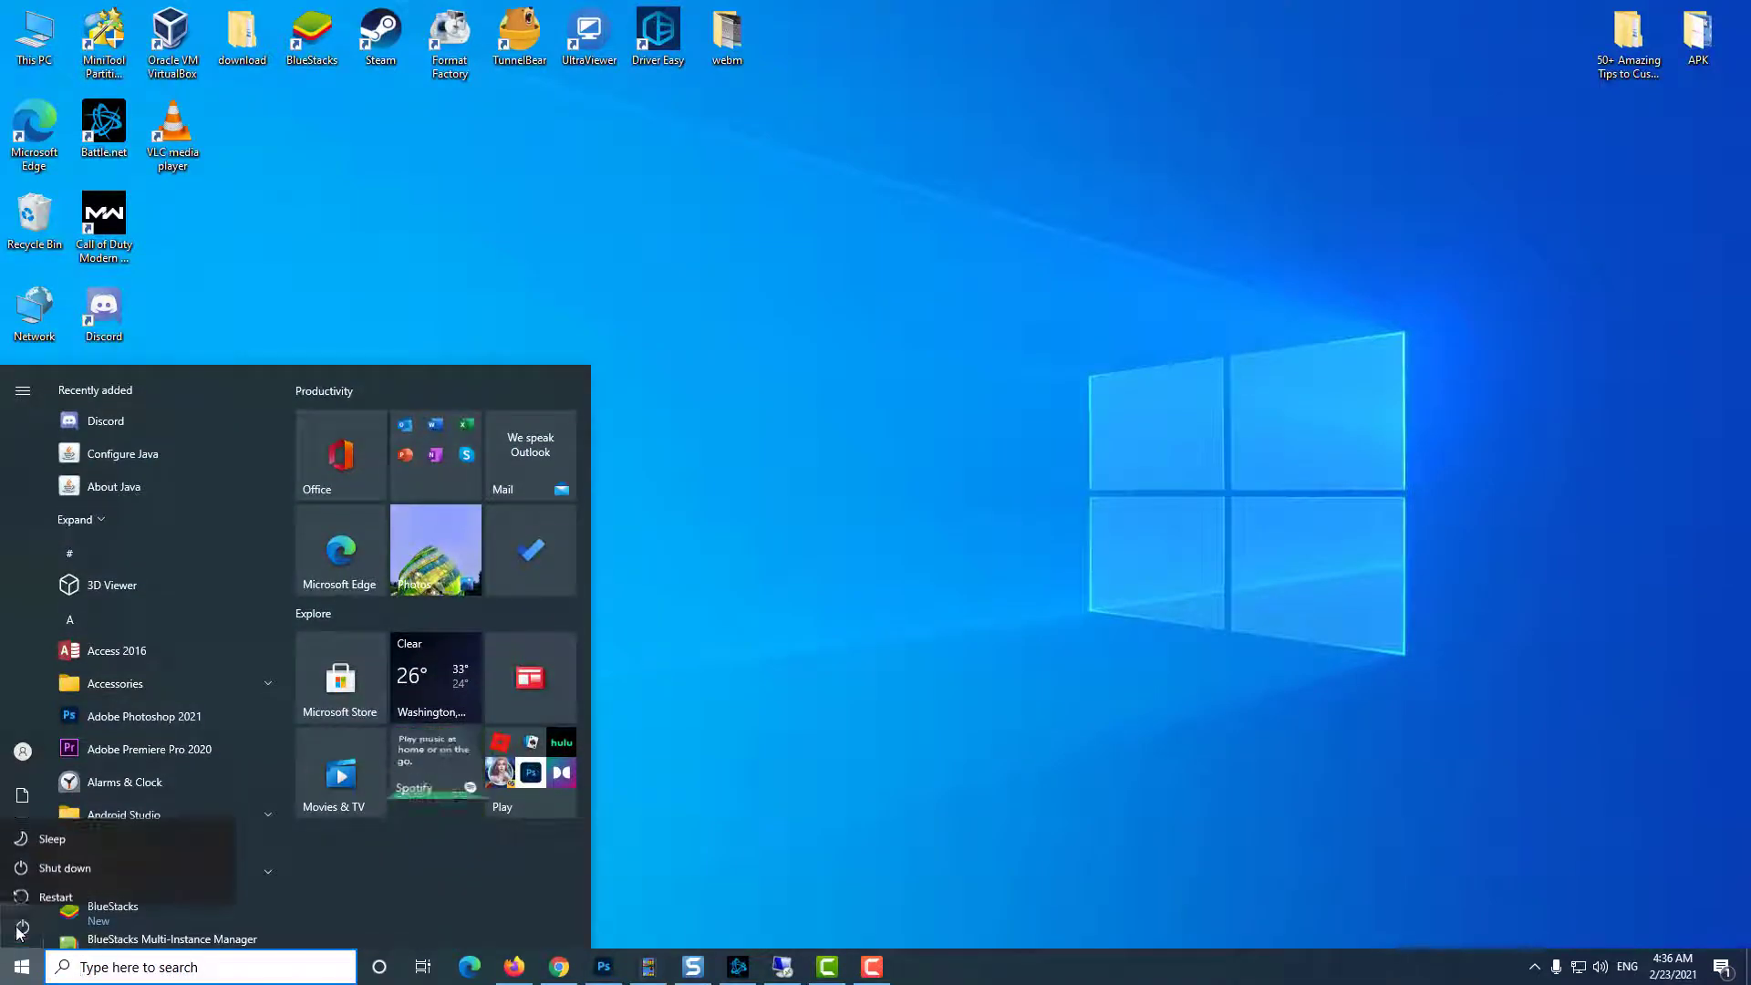
left_click(108, 883)
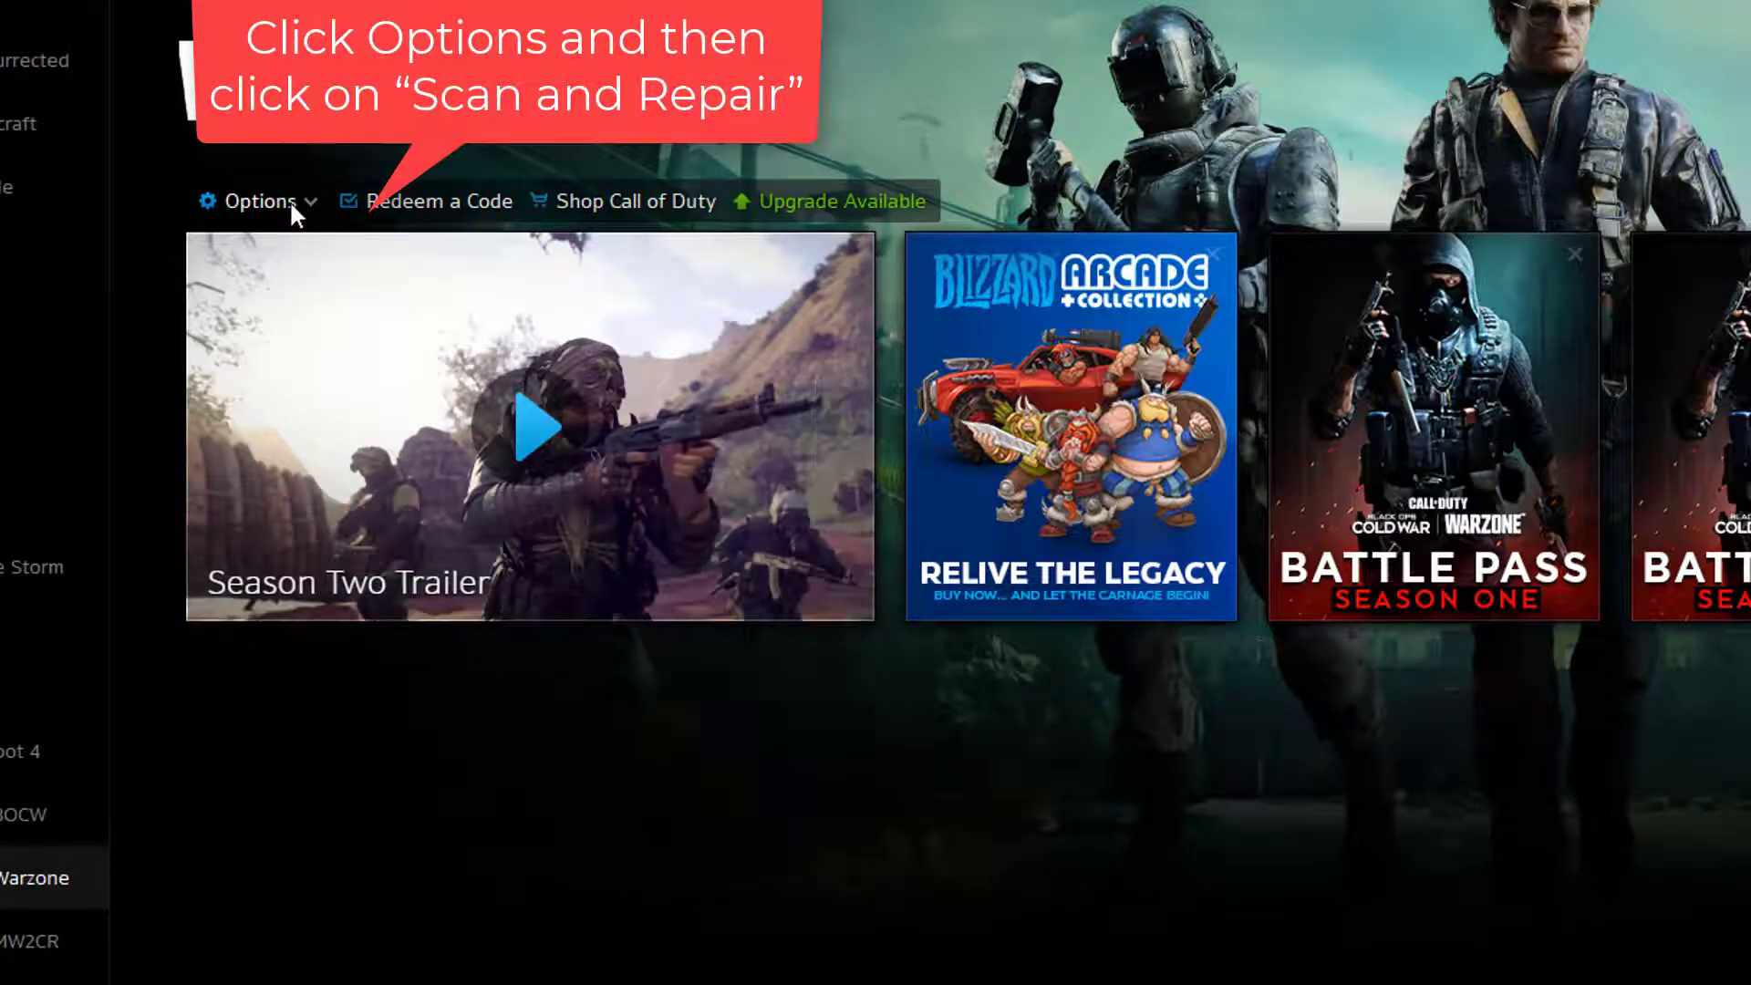
Begin a Scan and Repair of the Call of Duty: Warzone game files via Options
left_click(289, 201)
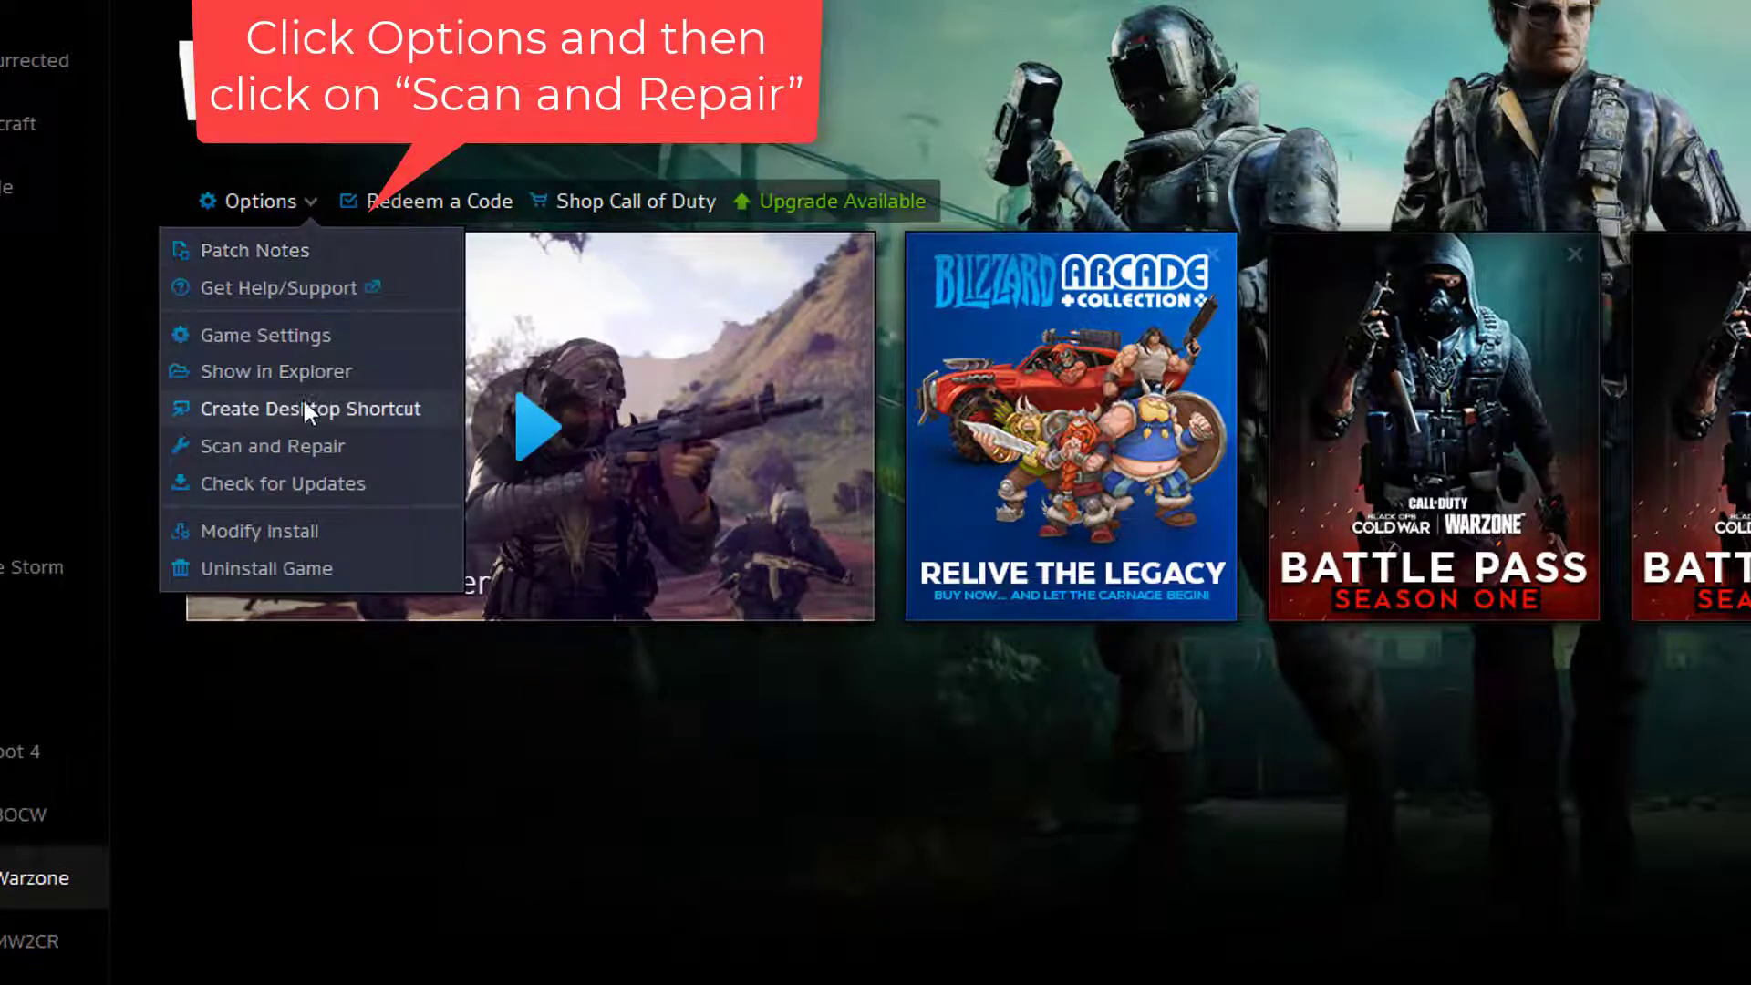
left_click(347, 448)
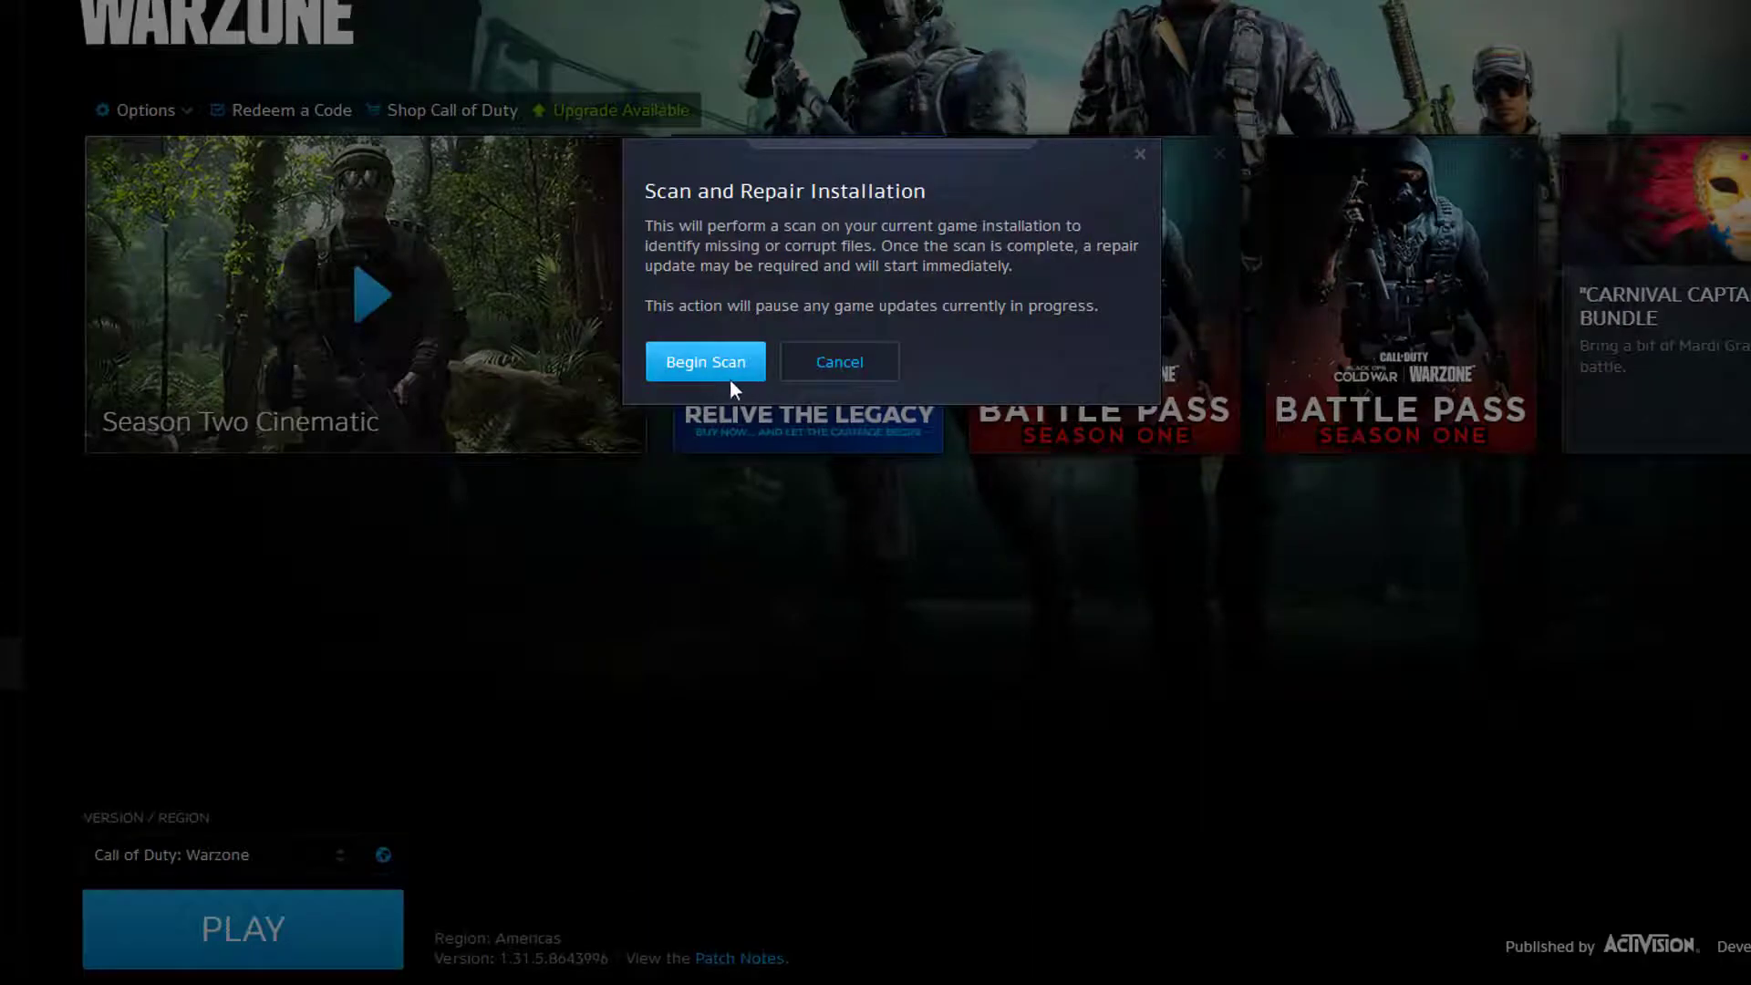
left_click(730, 379)
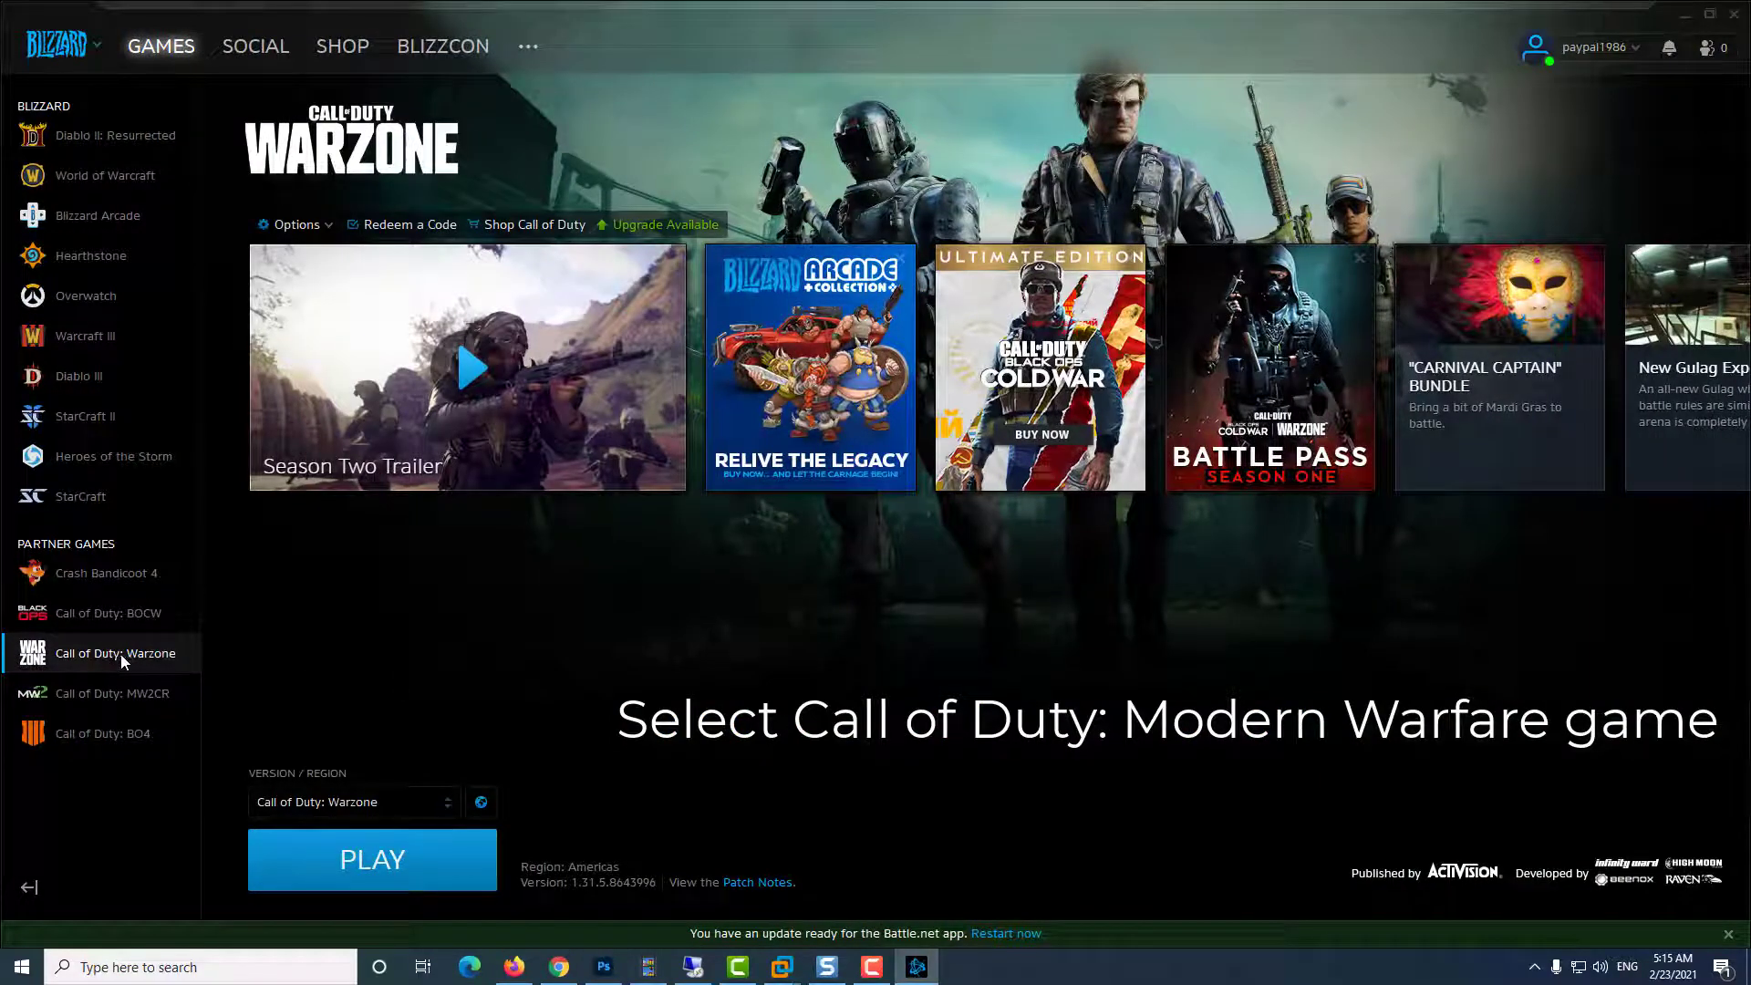
Enable Warzone's additional command line arguments with -D3D11 and save the game settings
left_click(328, 226)
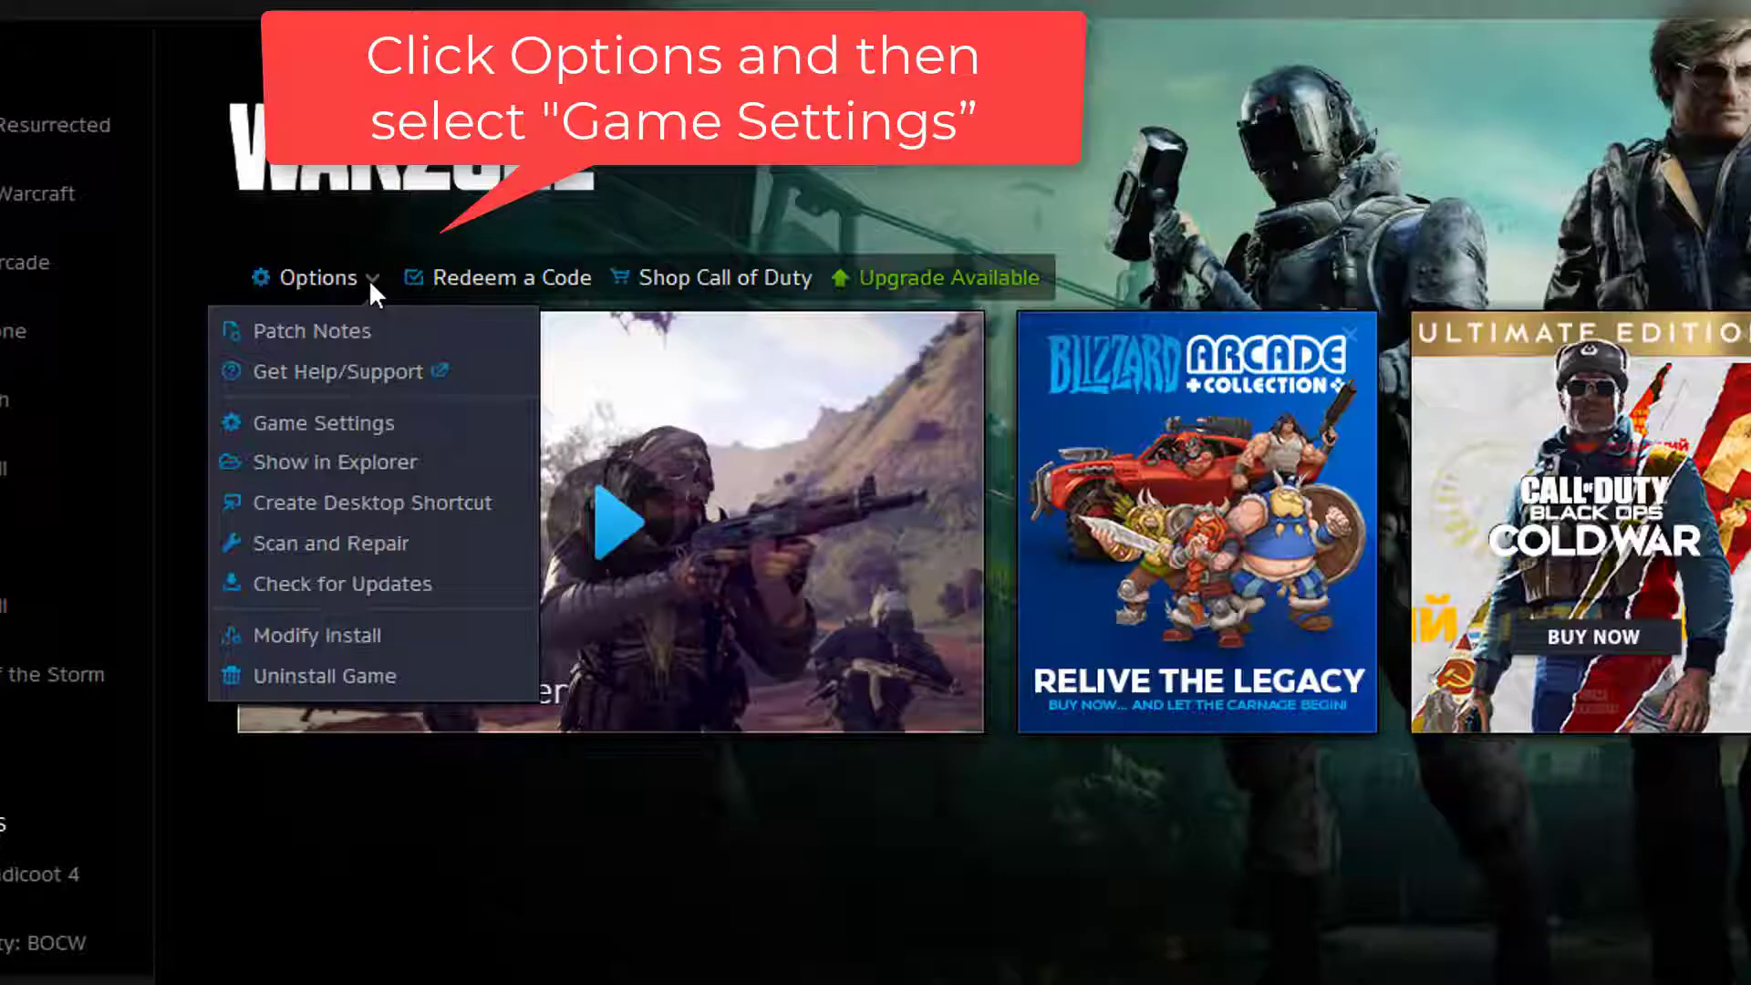
left_click(380, 427)
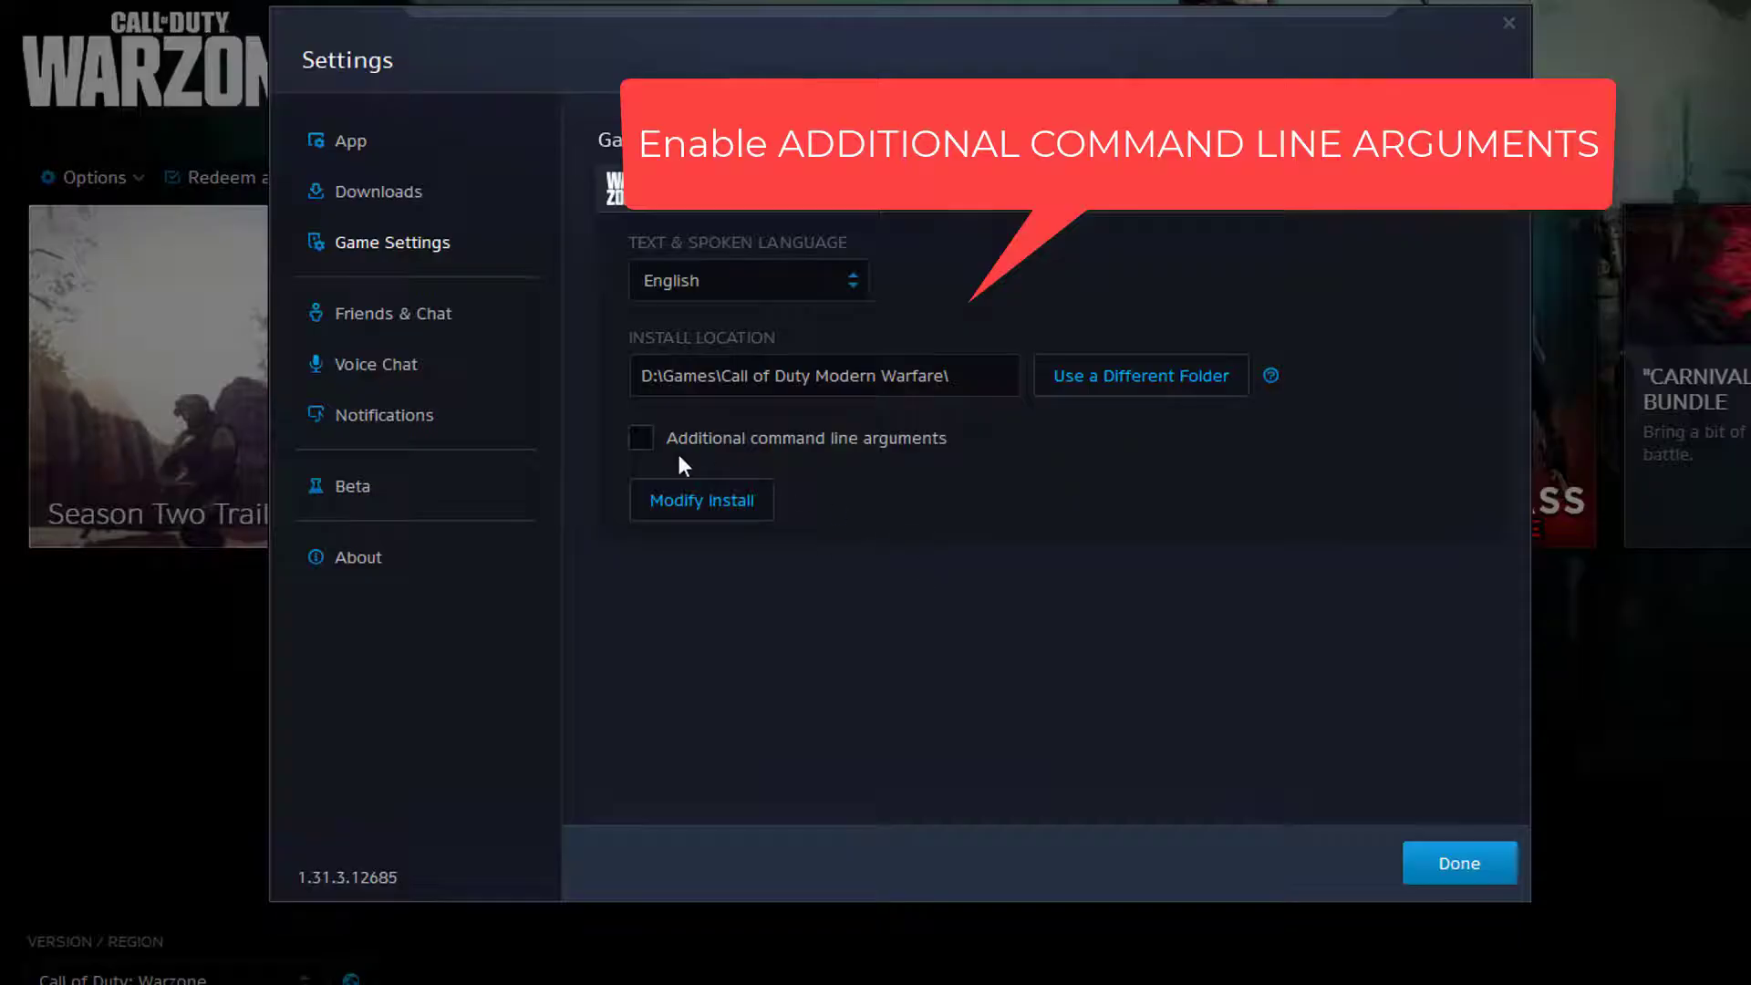
left_click(699, 435)
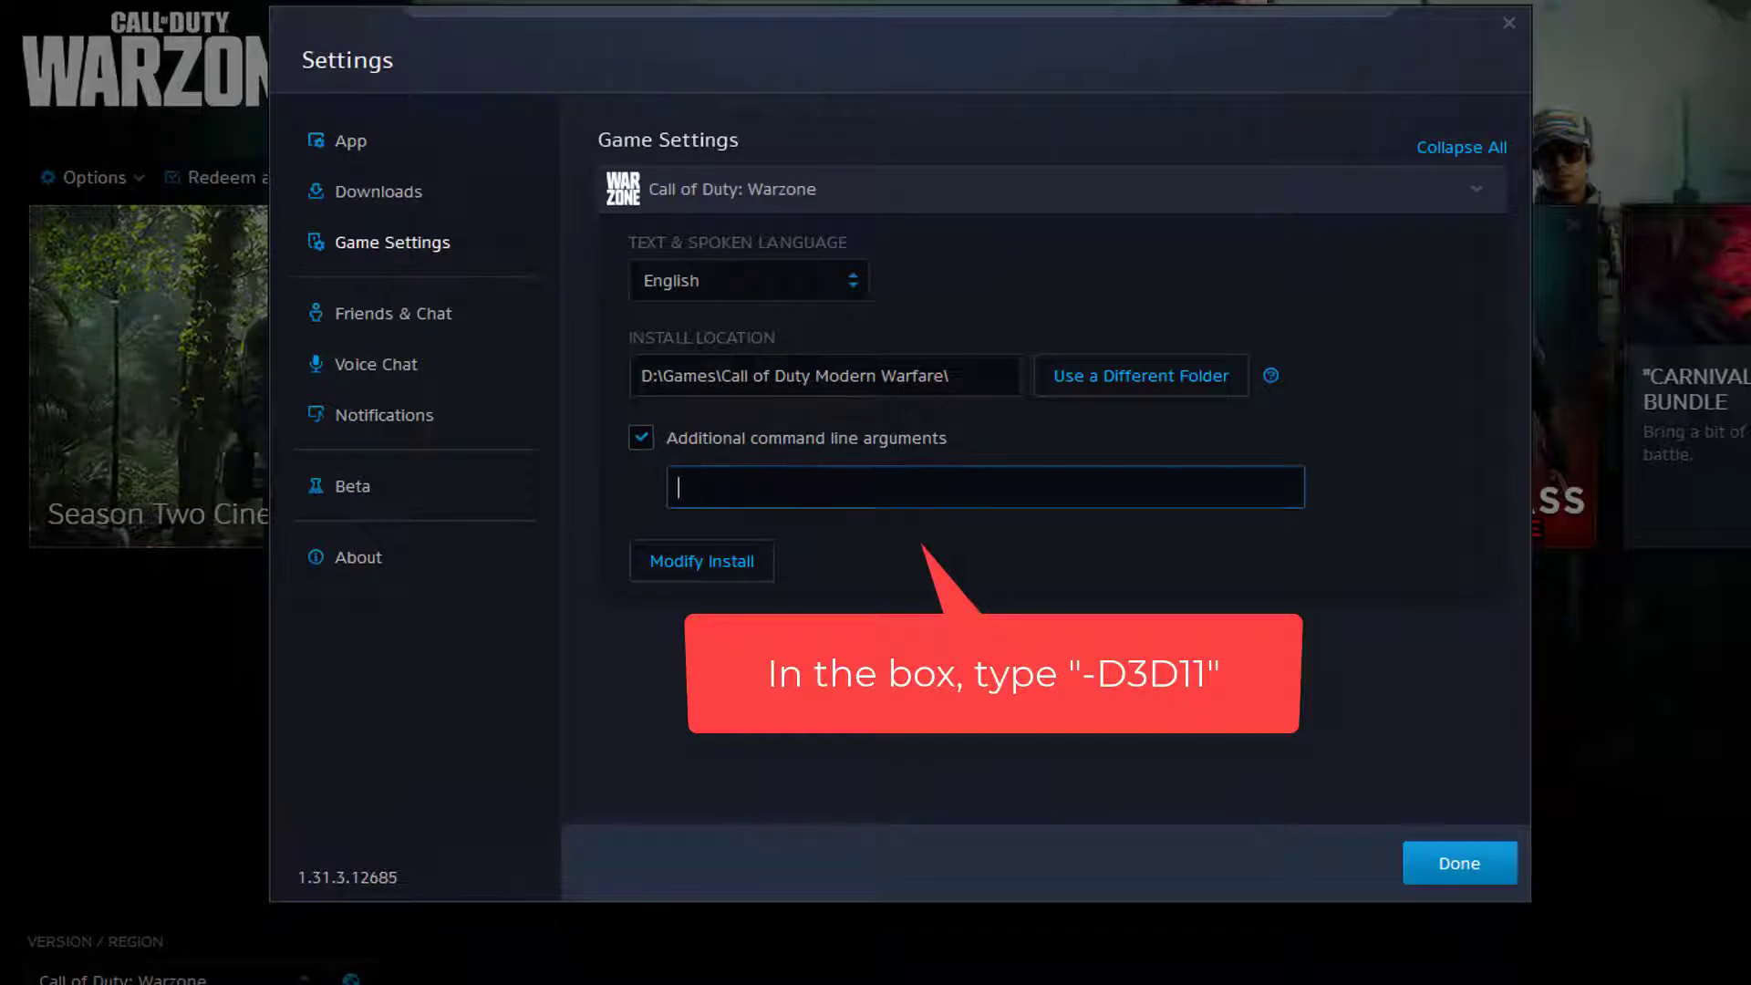
type("-D3D11")
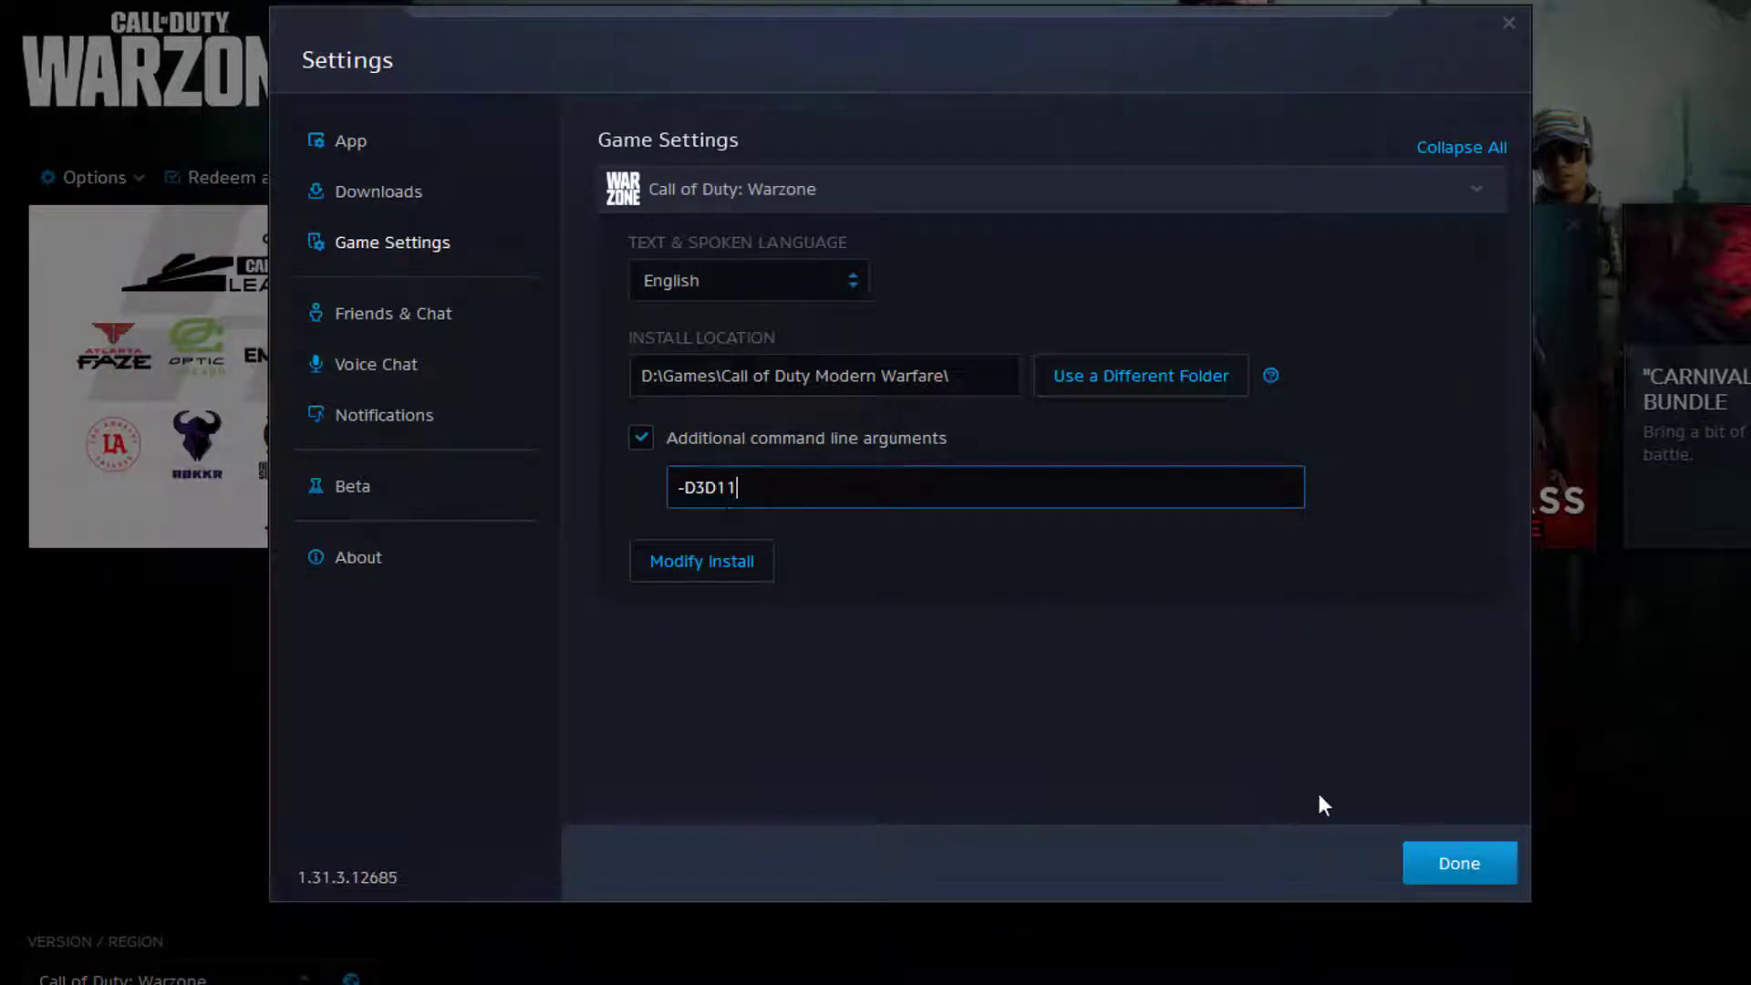
left_click(1467, 869)
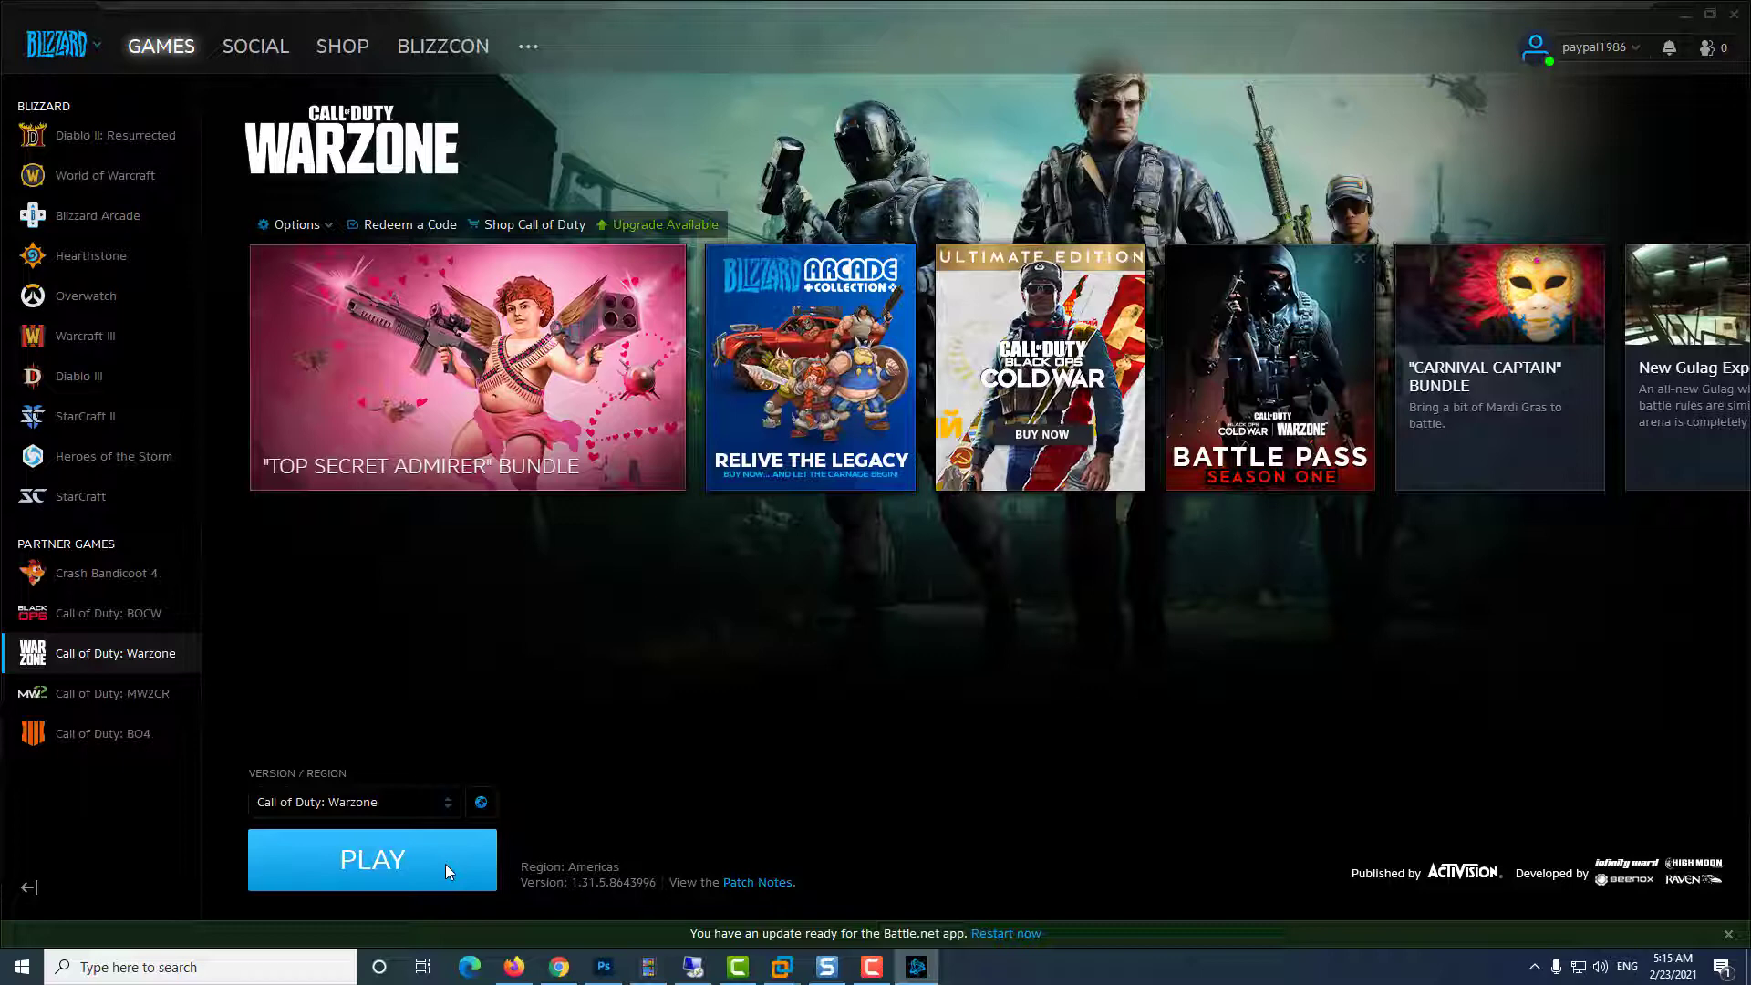
Launch Call of Duty: Warzone with the PLAY button
left_click(445, 863)
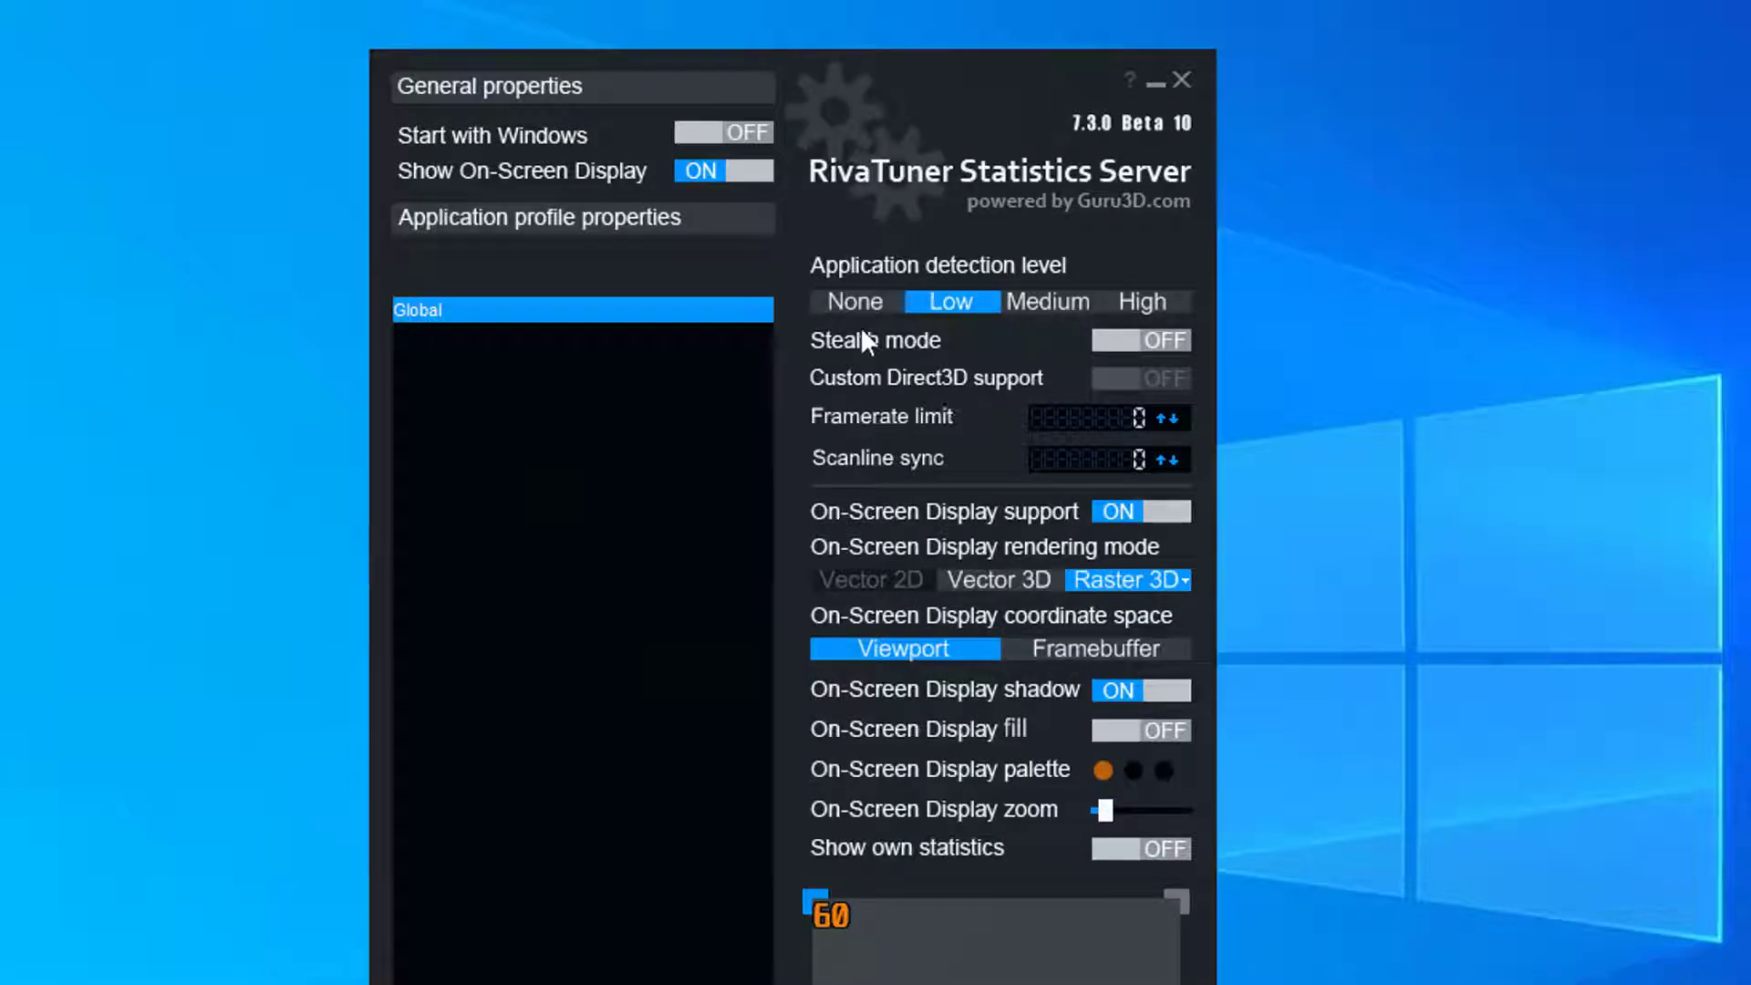
Set RivaTuner's application detection level to None
left_click(854, 304)
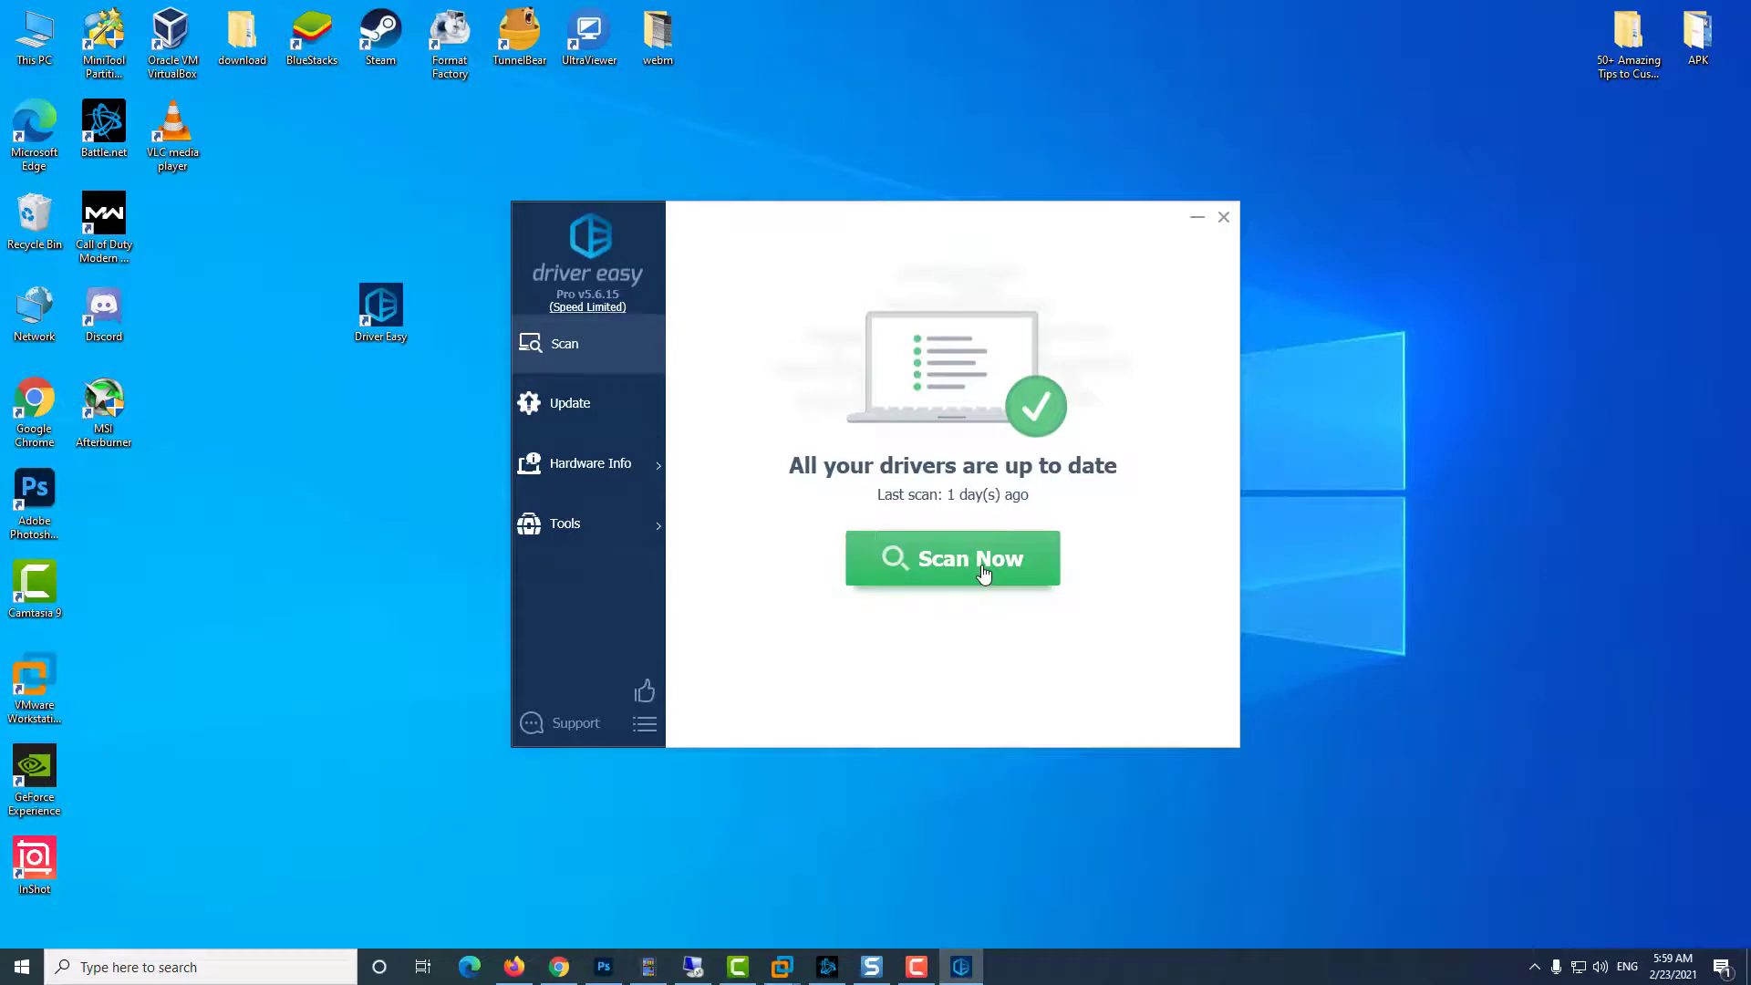
Start a Driver Easy scan for outdated drivers with Scan Now
left_click(982, 576)
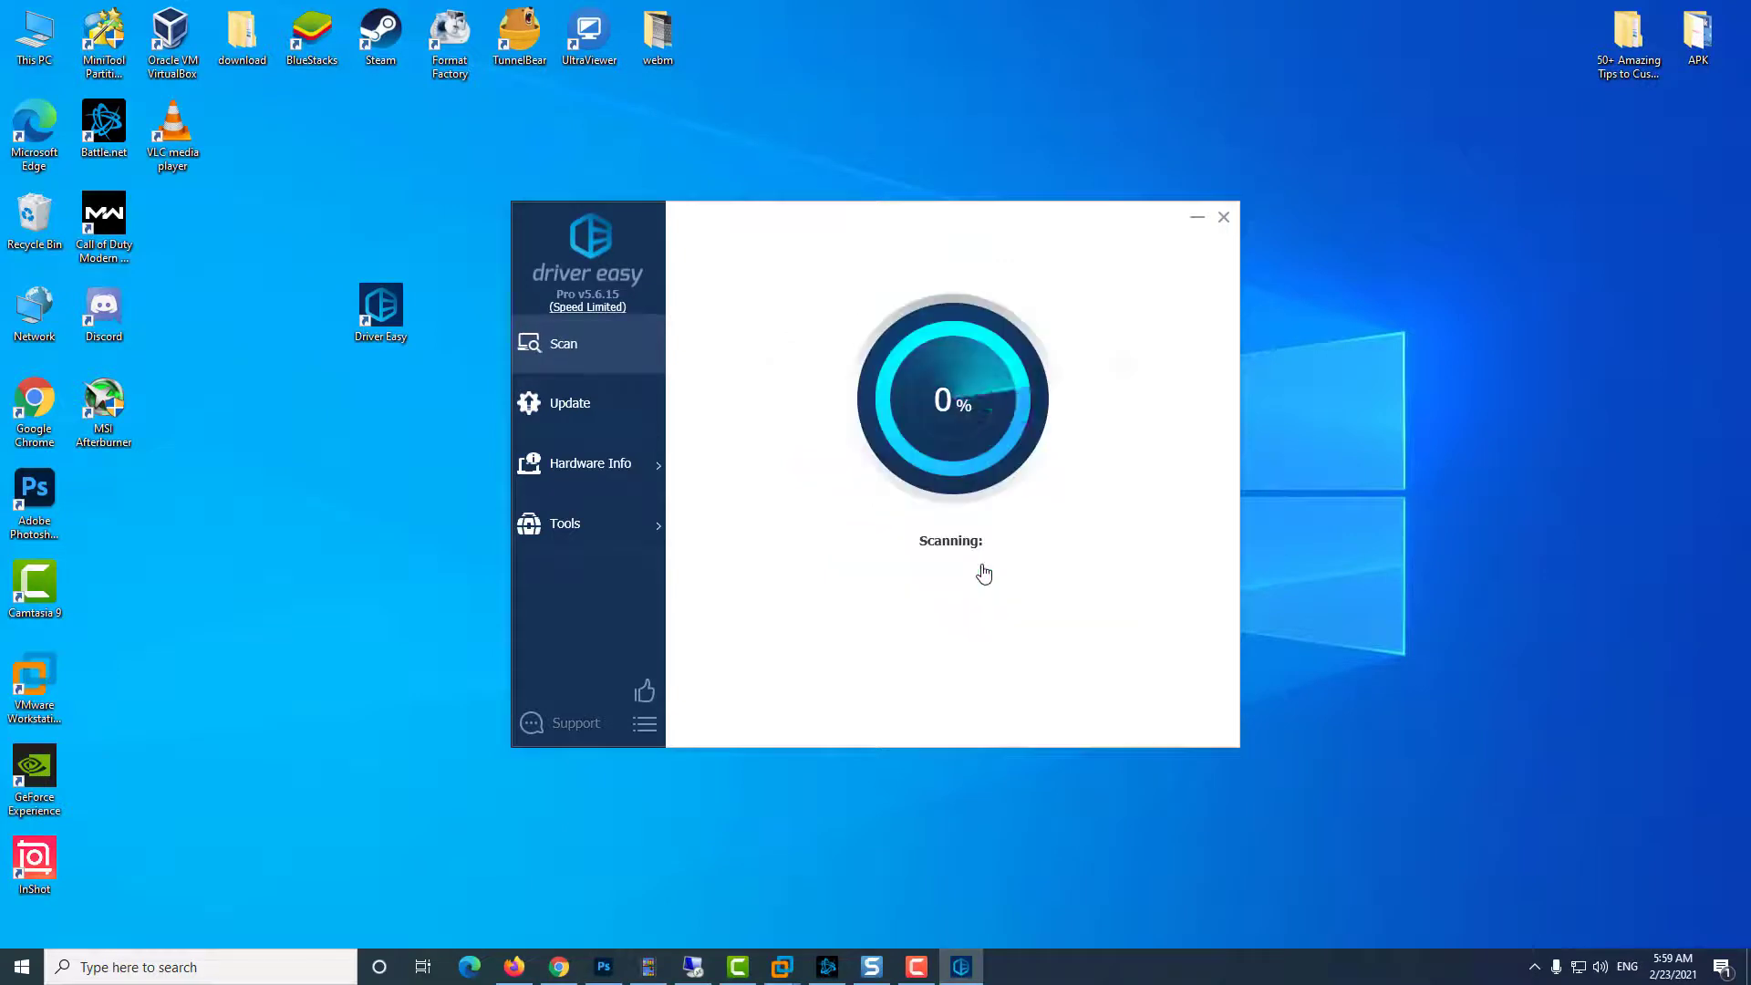